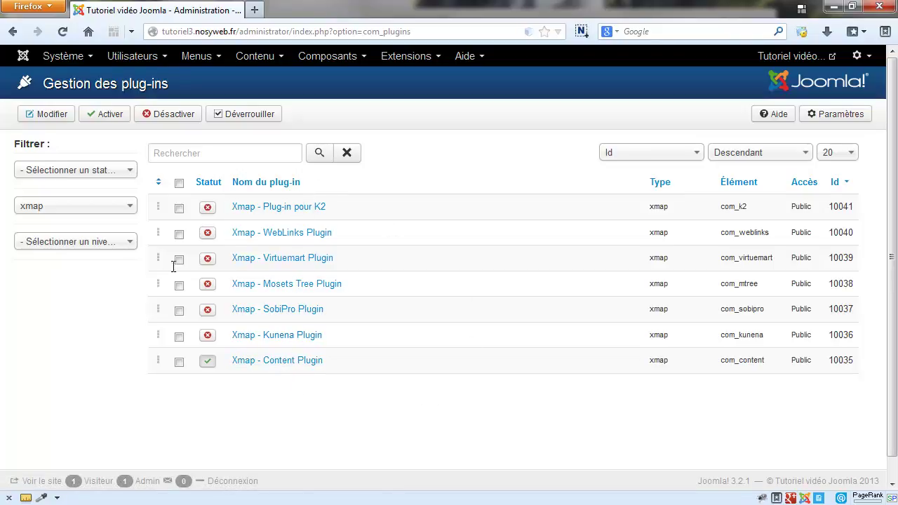
click(130, 208)
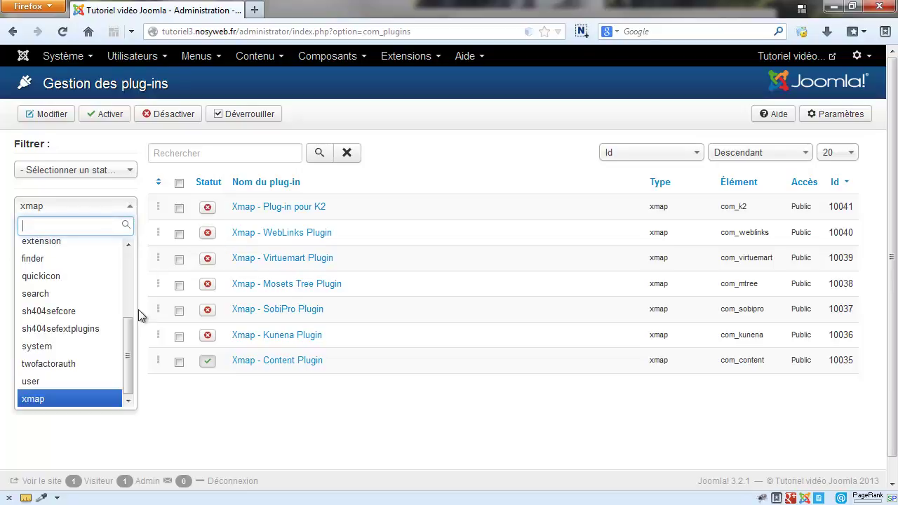
drag(129, 357, 134, 250)
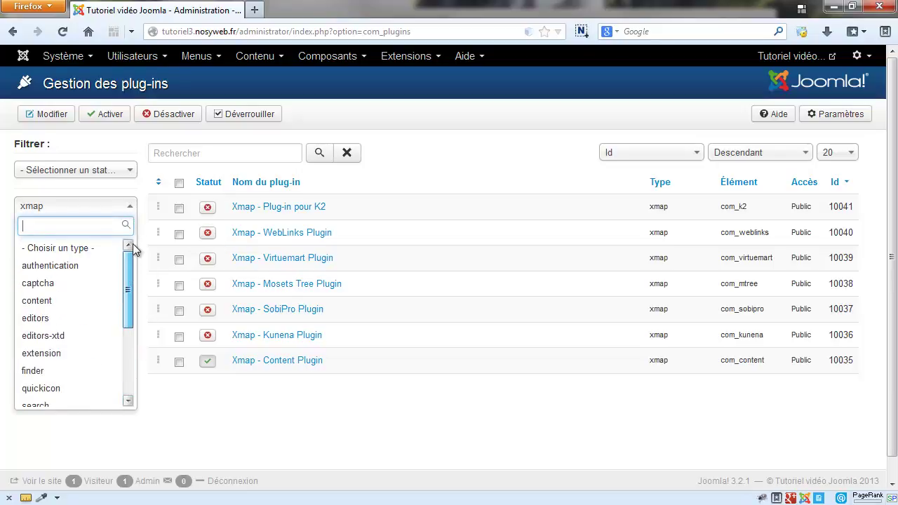
click(470, 168)
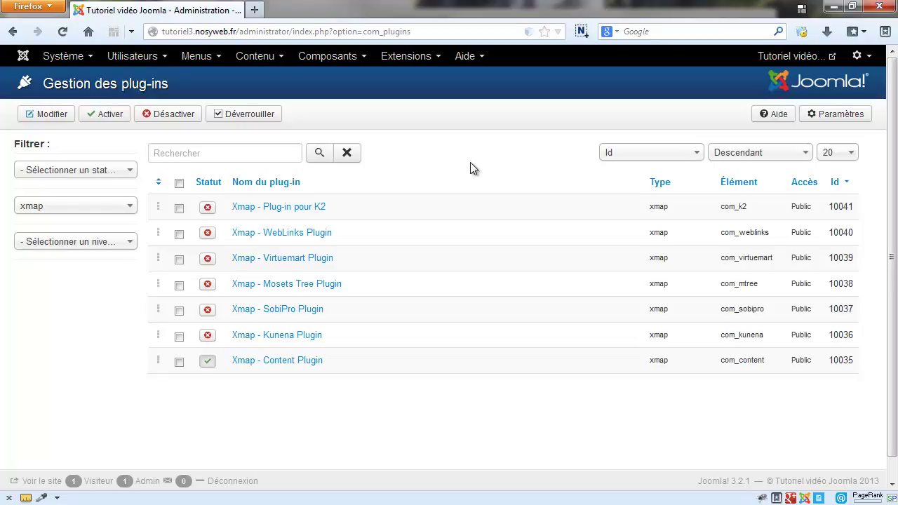
click(327, 56)
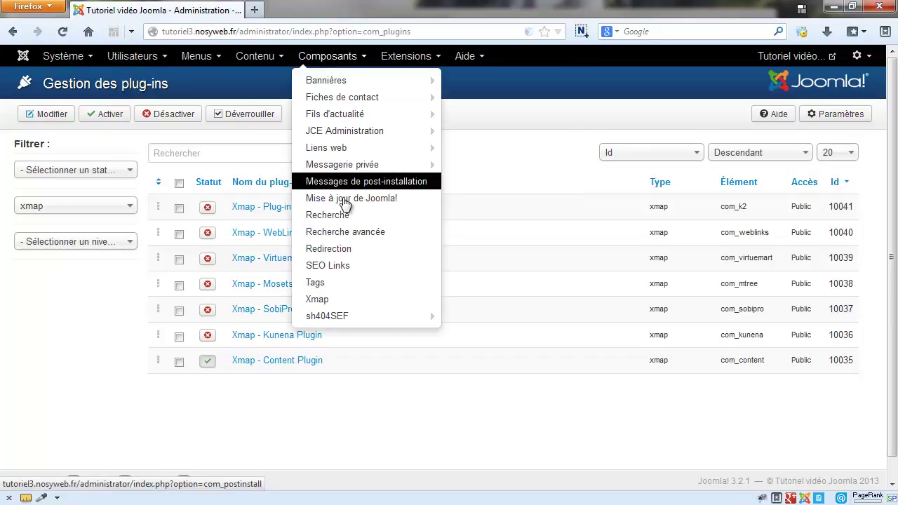
click(306, 402)
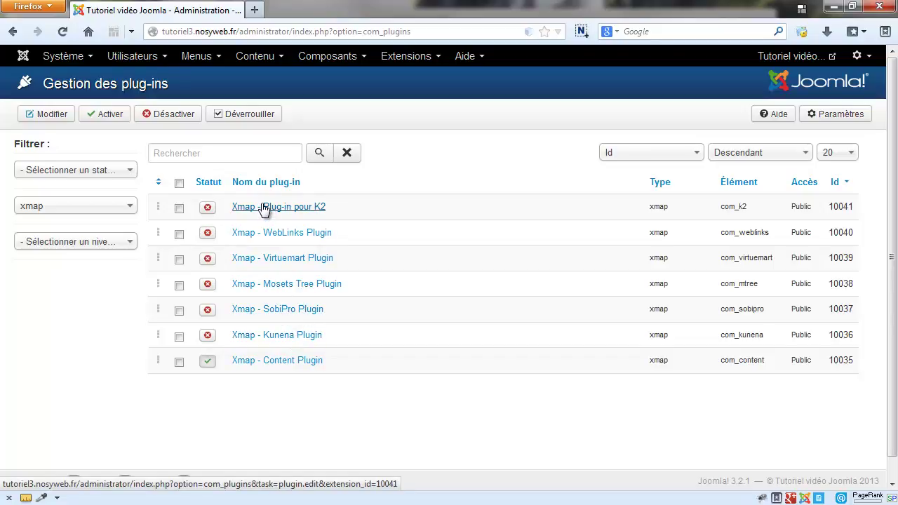
Enable the Xmap - Plug-in pour K2 plug-in and open its settings
click(210, 211)
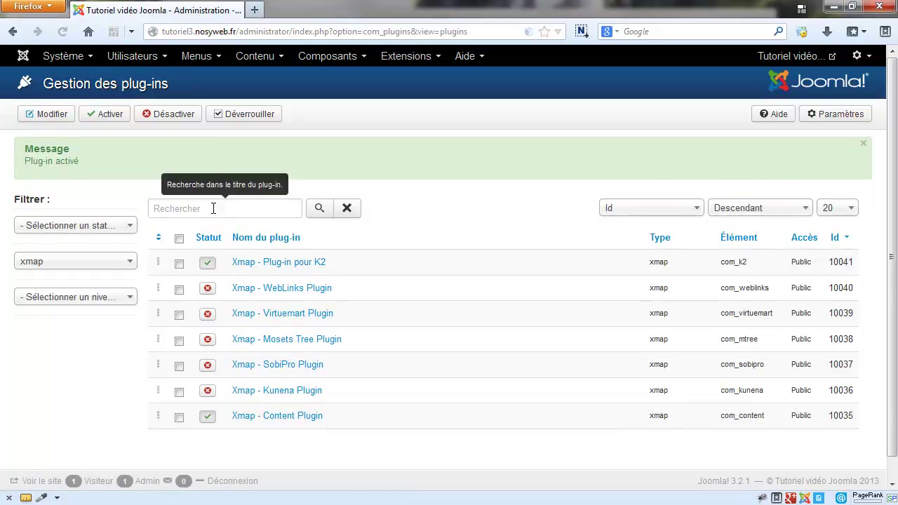
click(302, 260)
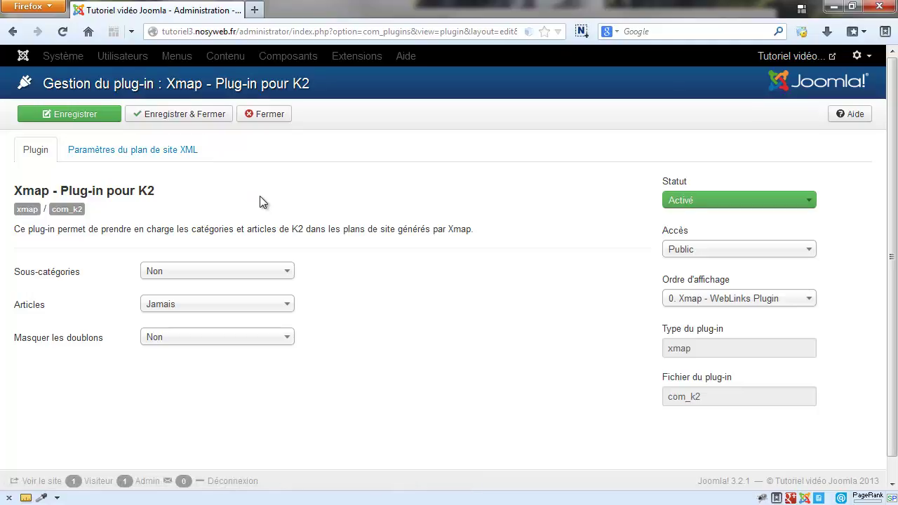
Review the choices offered for Sous-catégories, Articles and Masquer les doublons in the K2 plug-in settings
click(196, 277)
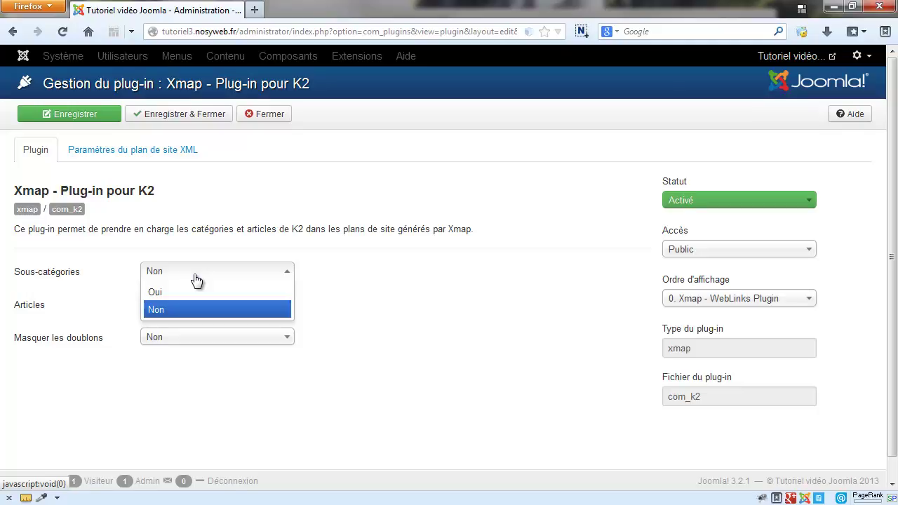
click(196, 280)
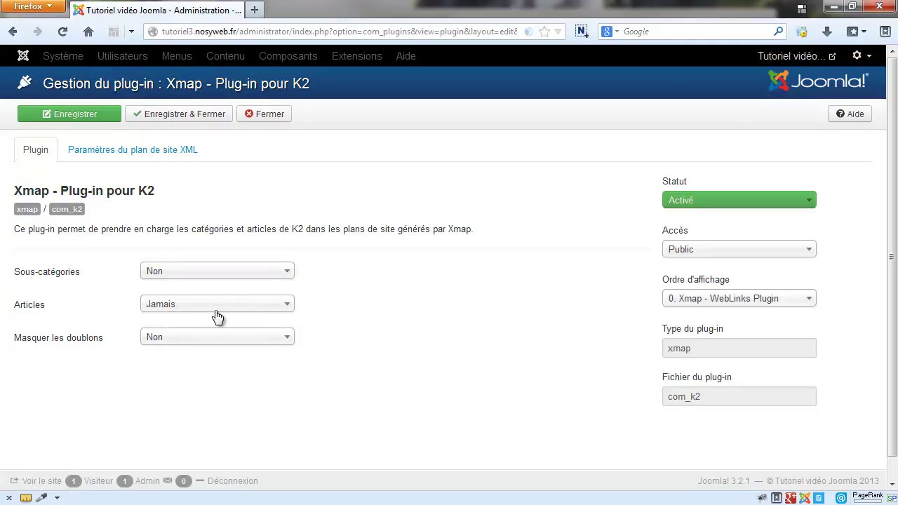
click(213, 309)
click(360, 304)
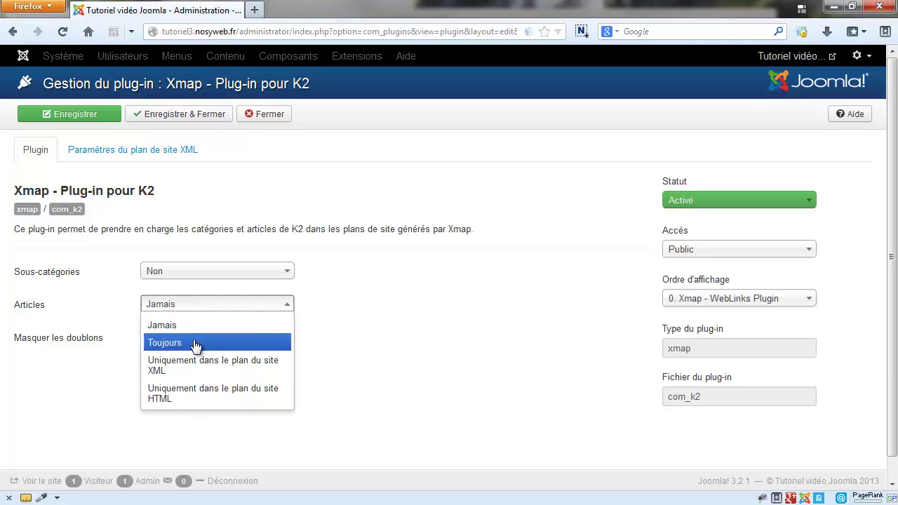
click(372, 335)
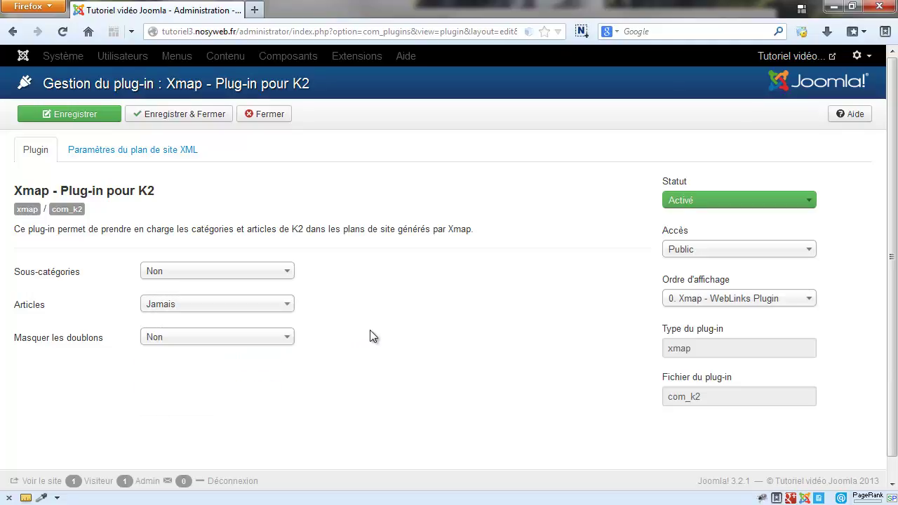
click(273, 337)
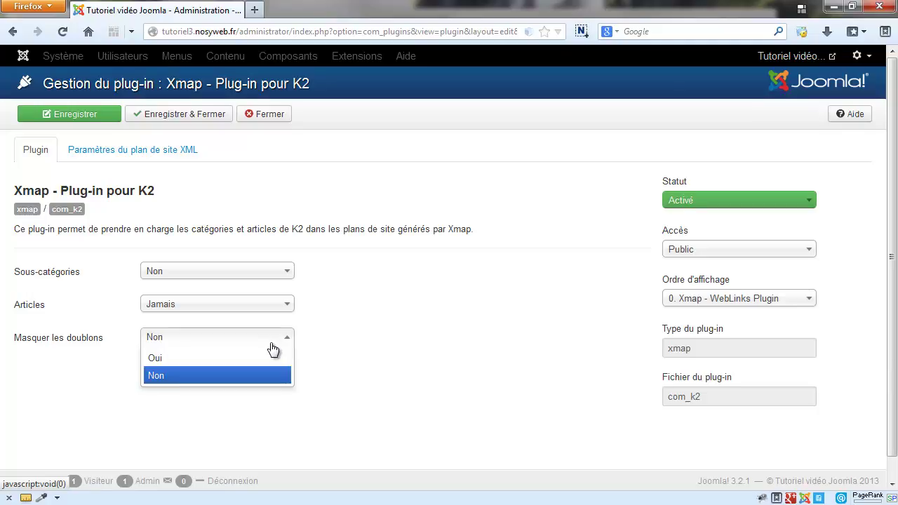
click(375, 327)
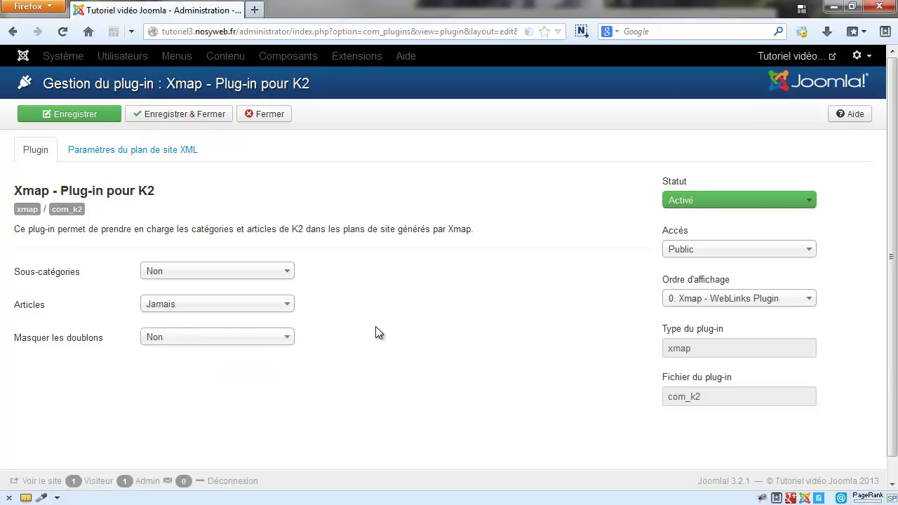
Review the item priority and change frequency options in the K2 plug-in's XML sitemap parameters
click(118, 149)
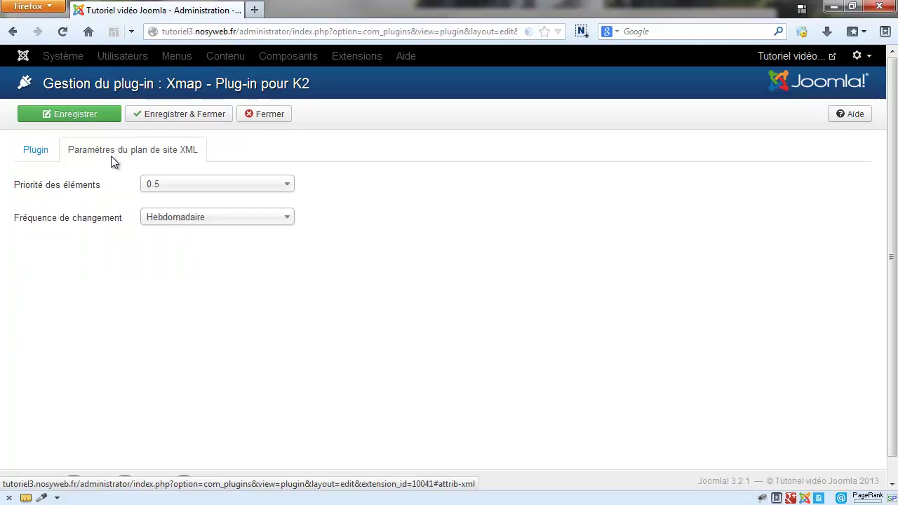
click(184, 157)
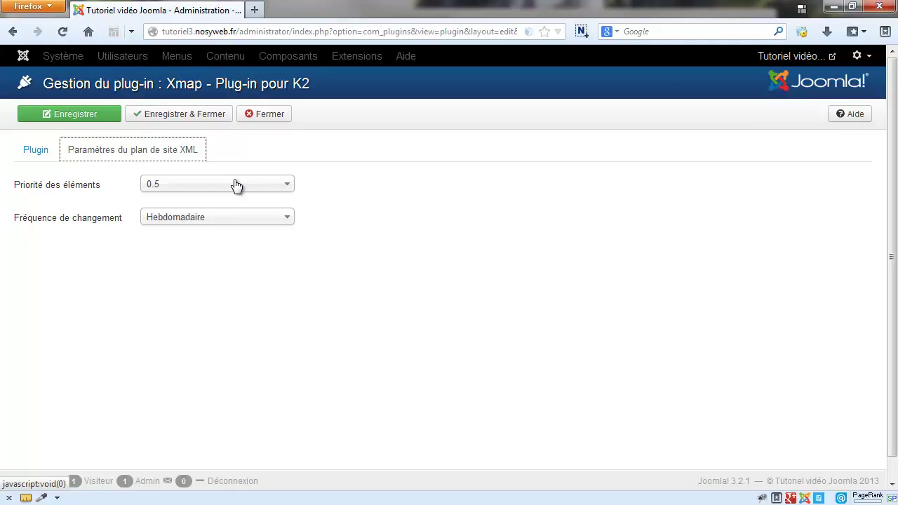
click(236, 184)
click(236, 184)
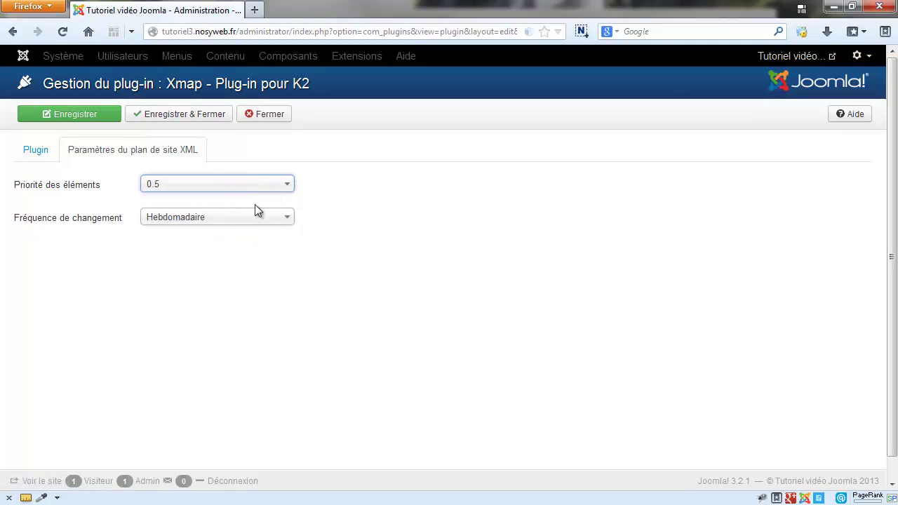
click(249, 221)
click(360, 223)
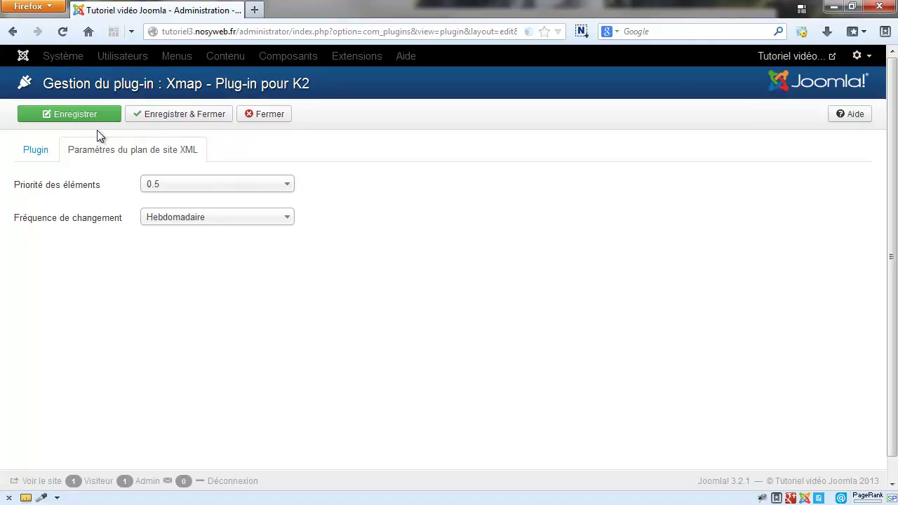
Return to the K2 plug-in's general settings, and save and close the plug-in
click(33, 150)
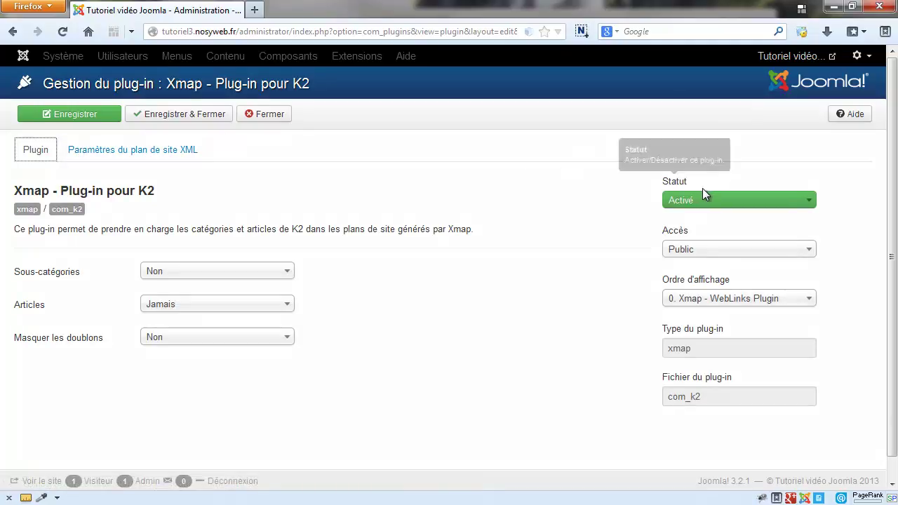
click(174, 116)
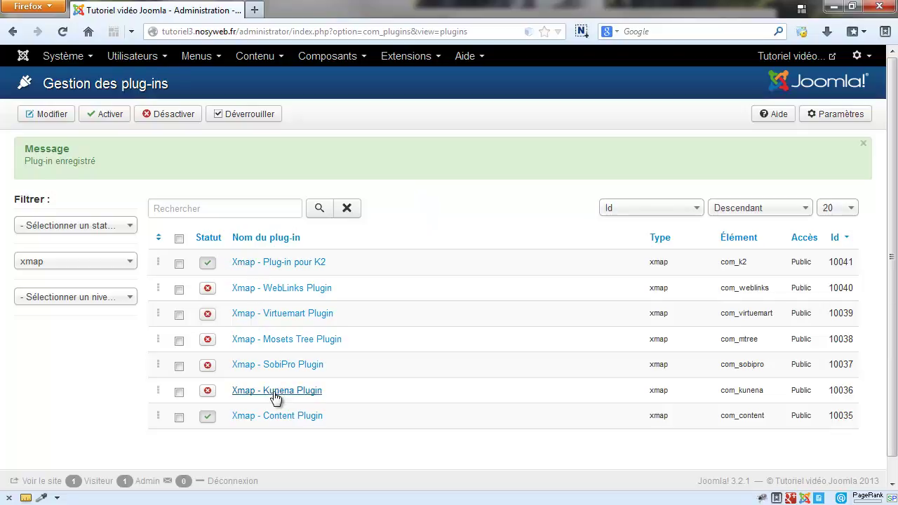
Search Google for "xmap extensions specific" in a new browser tab
click(257, 9)
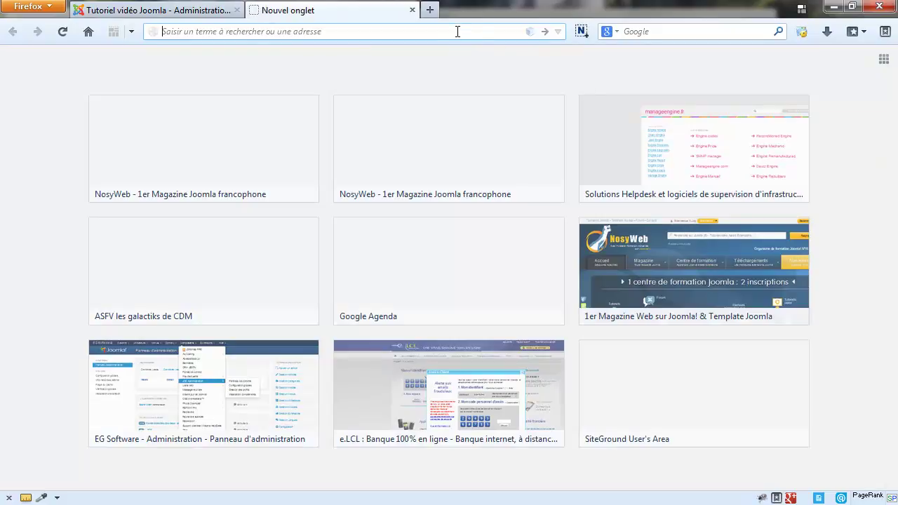
click(642, 33)
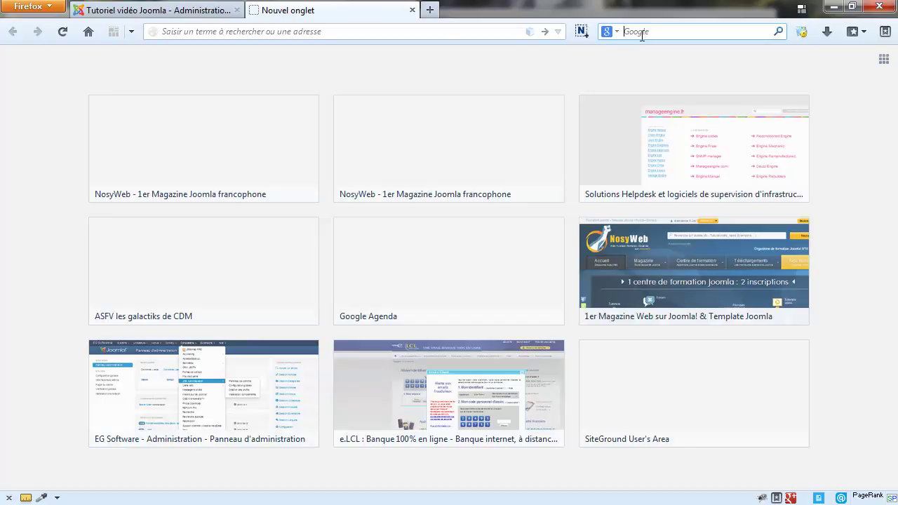
text(xmap)
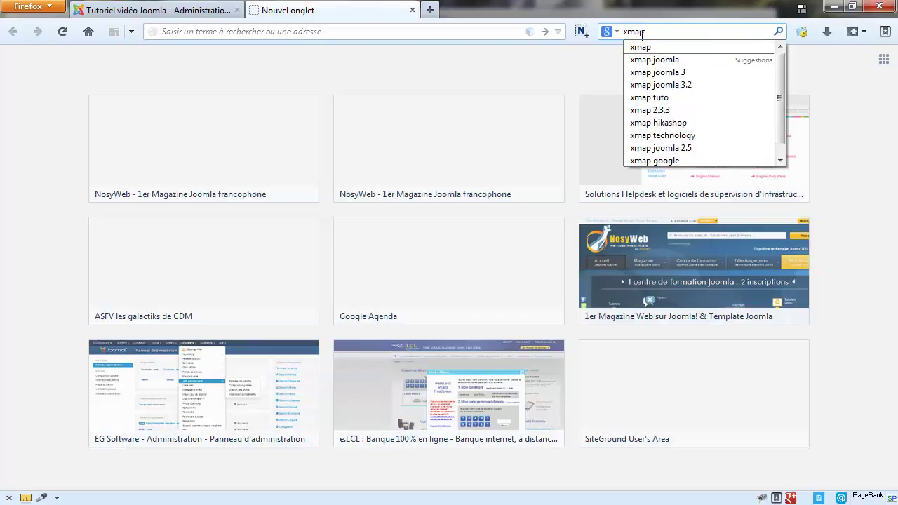
text( pl)
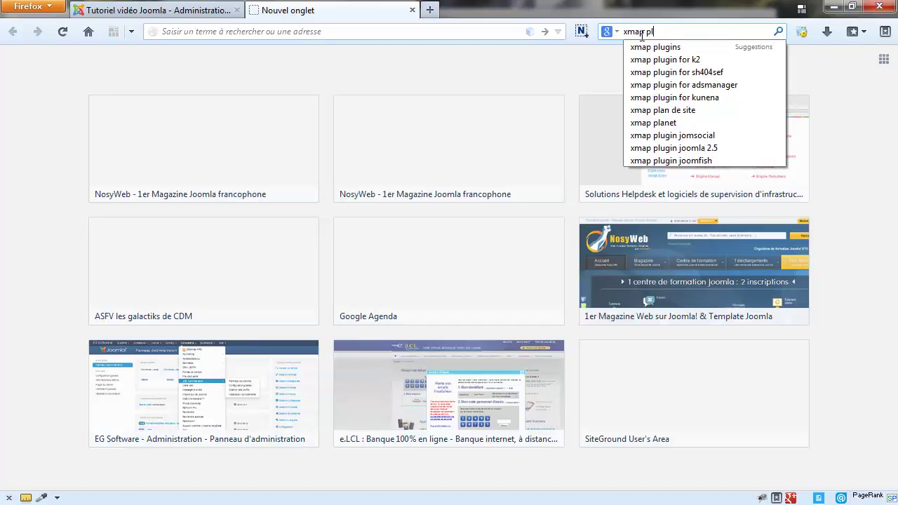
key(BackSpace)
key(BackSpace)
key(BackSpace)
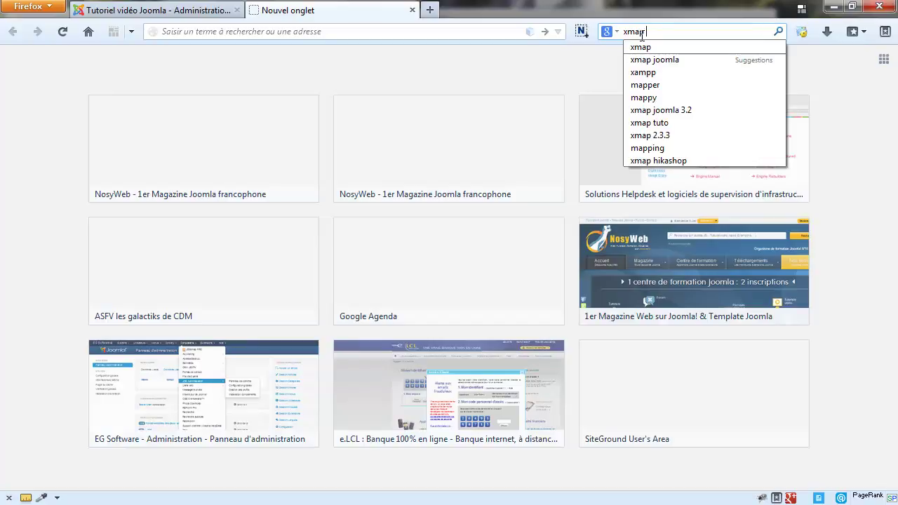
text(extensio)
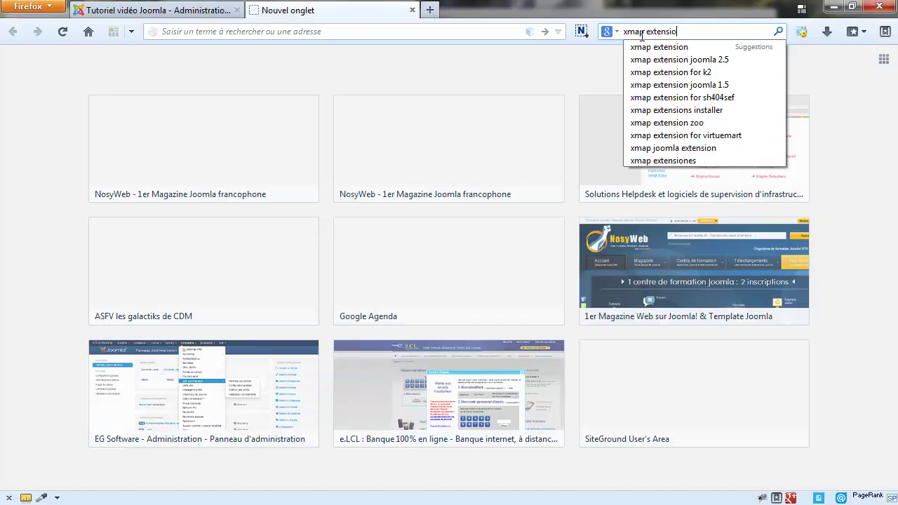
text(ns specific)
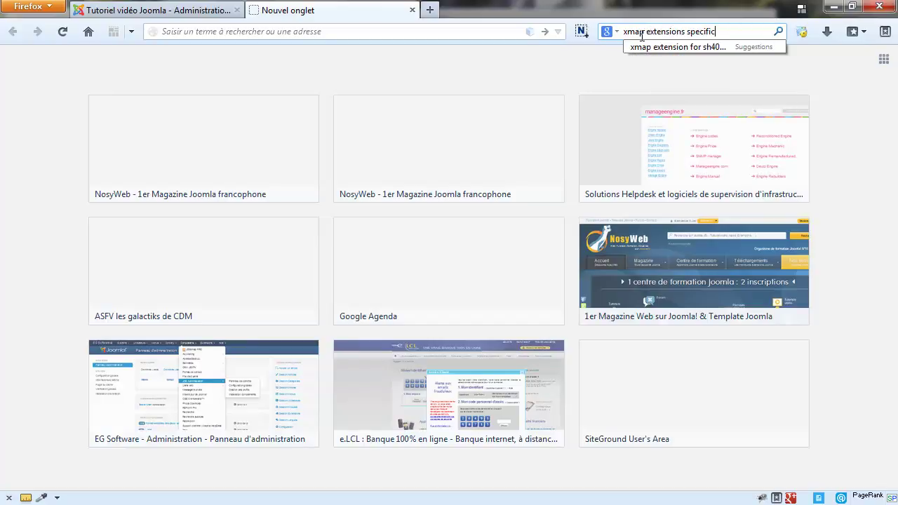
key(Return)
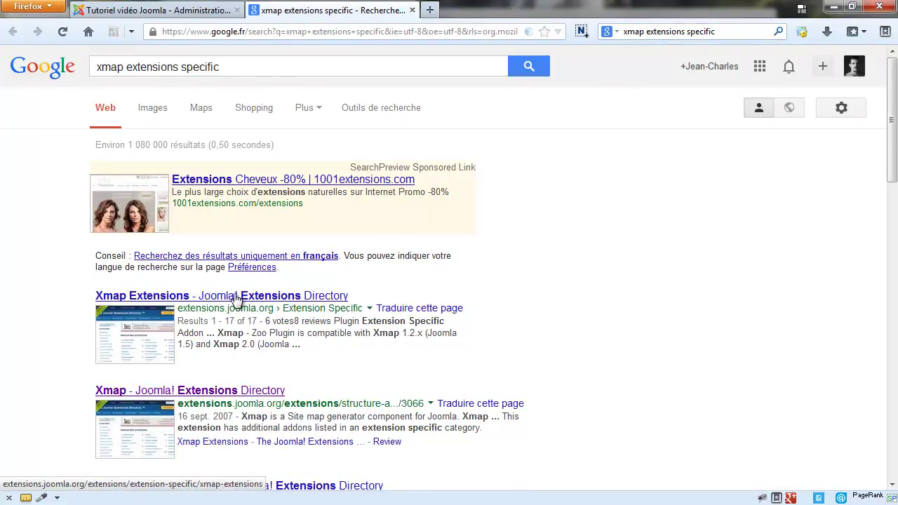
Open the Xmap Extensions result from the Joomla! Extensions Directory and look through the listed extensions
click(236, 298)
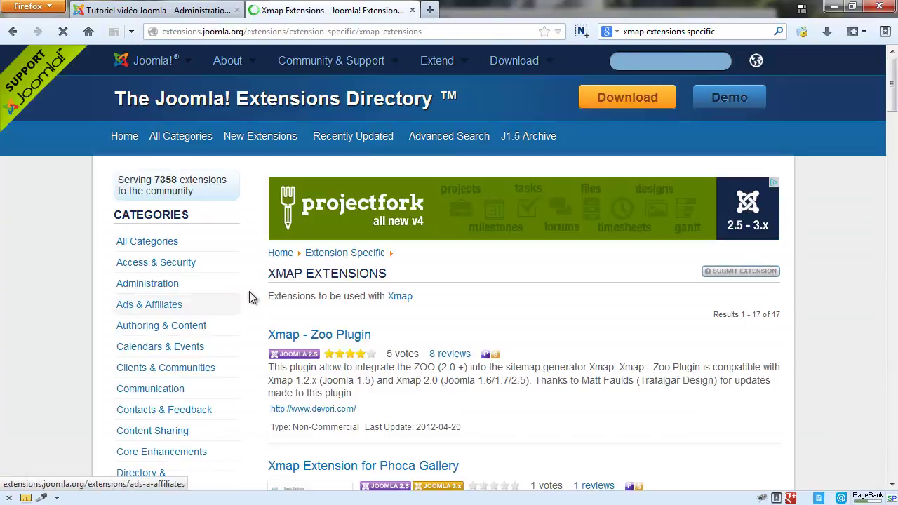
scroll(339, 258, down, 4)
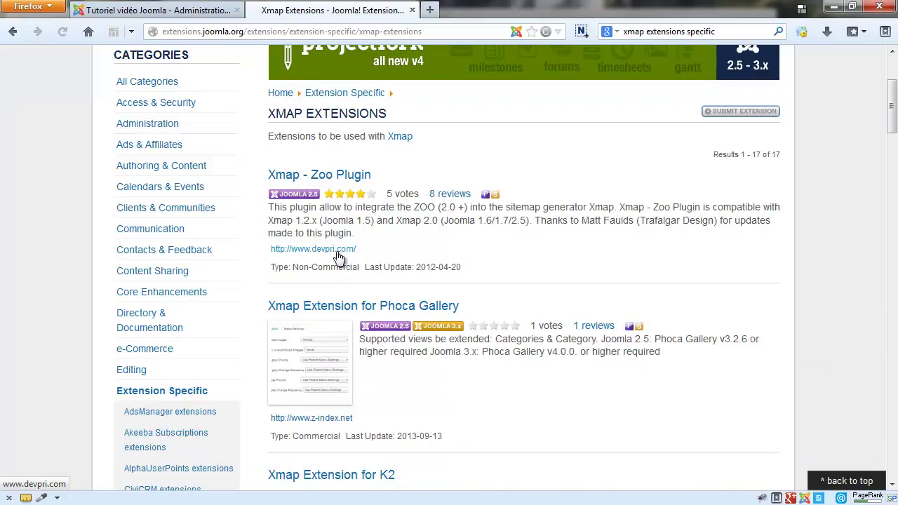
scroll(237, 256, up, 5)
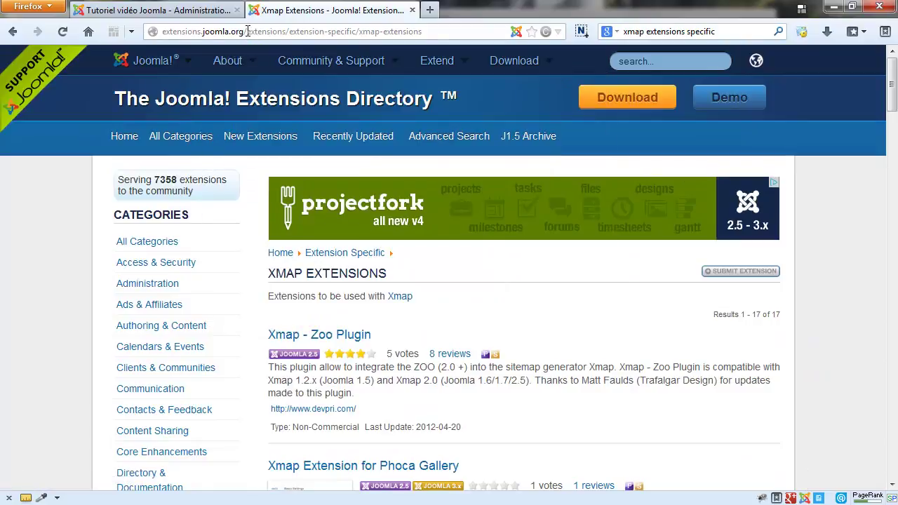
Shorten the page address to extensions.joomla.org and load the Joomla! Extensions Directory home page
drag(247, 31, 527, 37)
key(BackSpace)
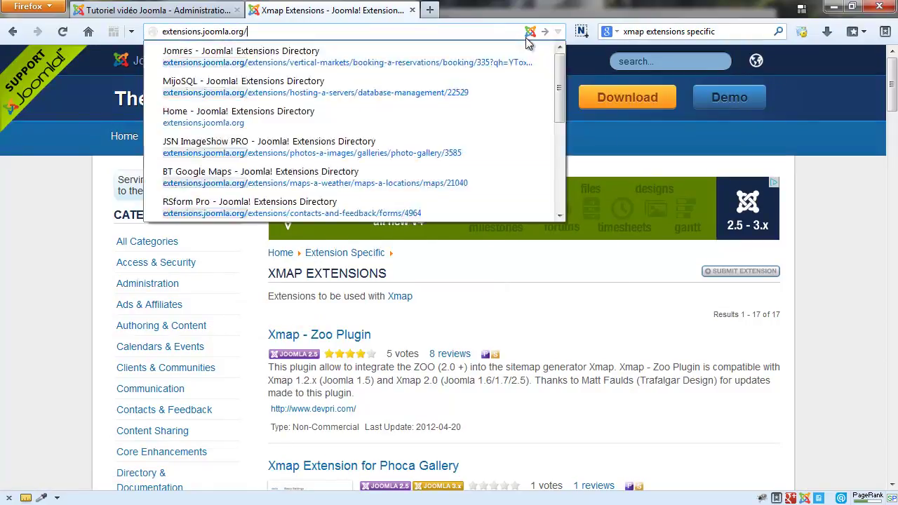
key(Return)
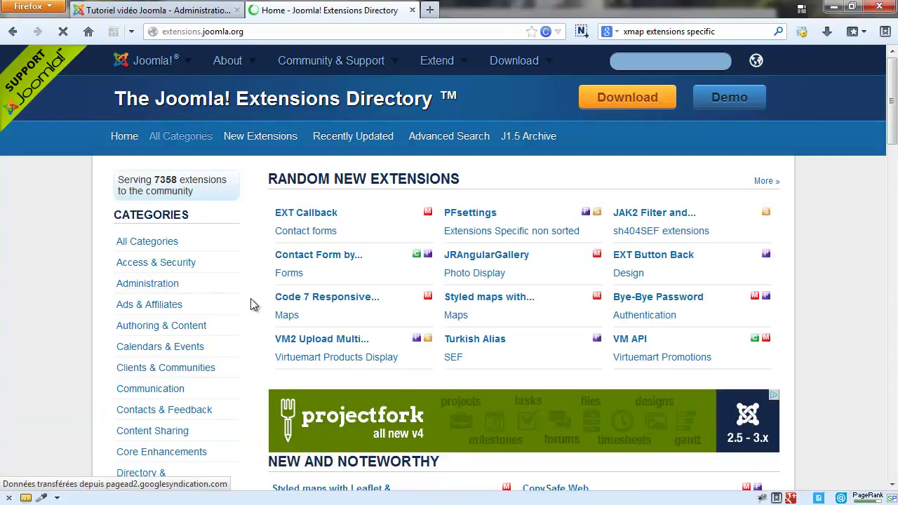
Open the Extension Specific category of the directory and look through its subcategories for Xmap Extensions
scroll(254, 303, down, 5)
scroll(254, 305, down, 1)
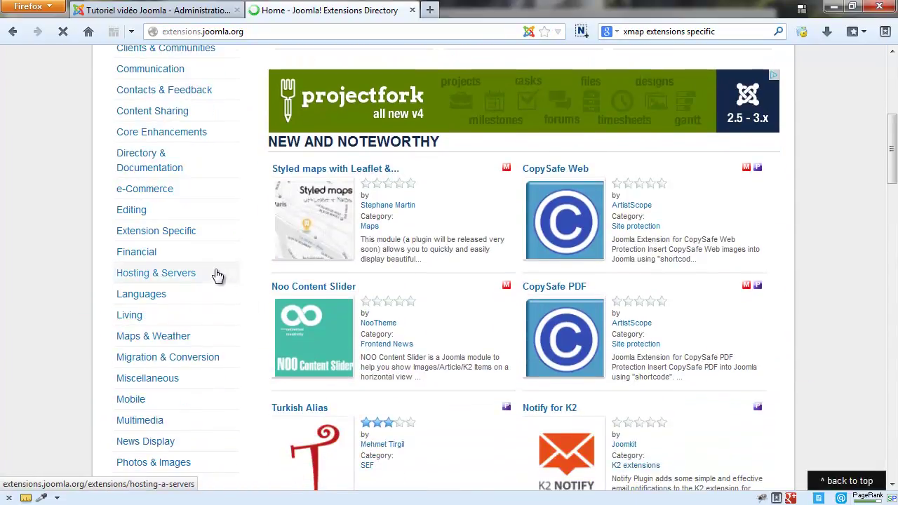
click(174, 235)
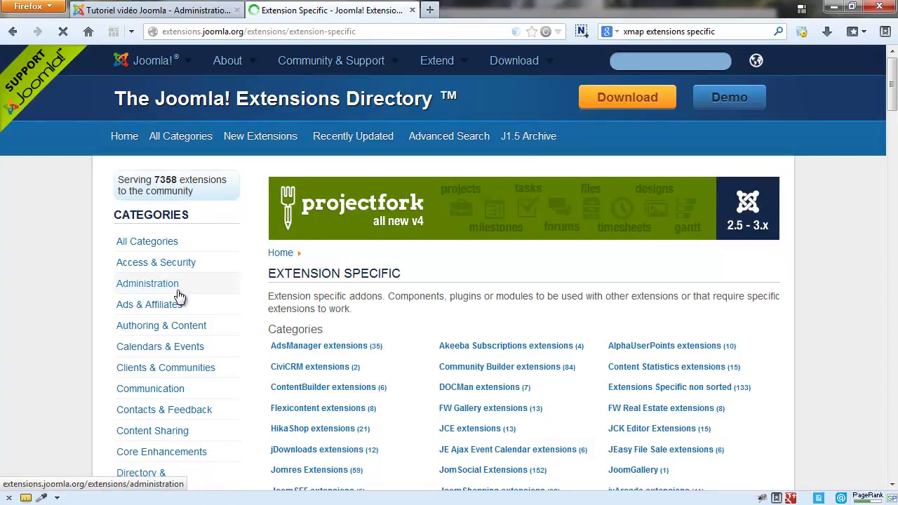
scroll(421, 312, down, 3)
scroll(423, 315, down, 3)
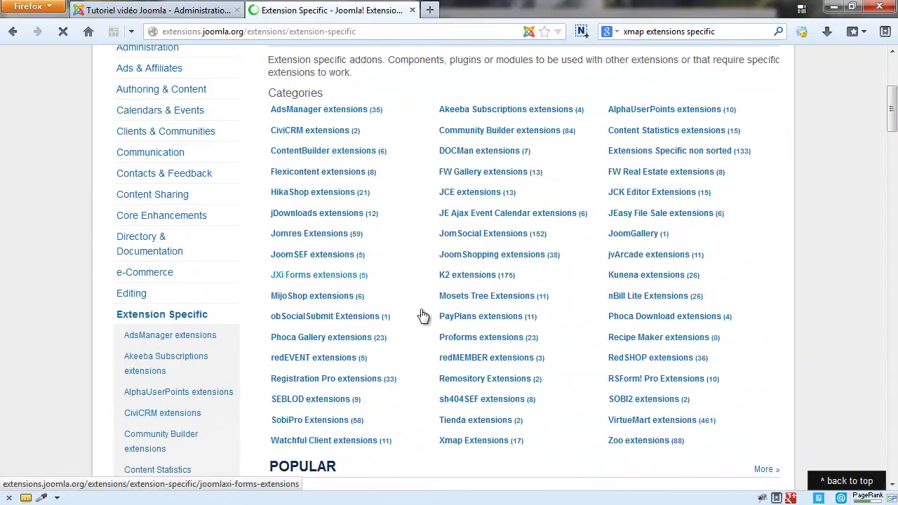
Open the Xmap Extensions subcategory and examine the listed plug-ins, including their compatible Joomla versions, licence types and supported components
click(458, 413)
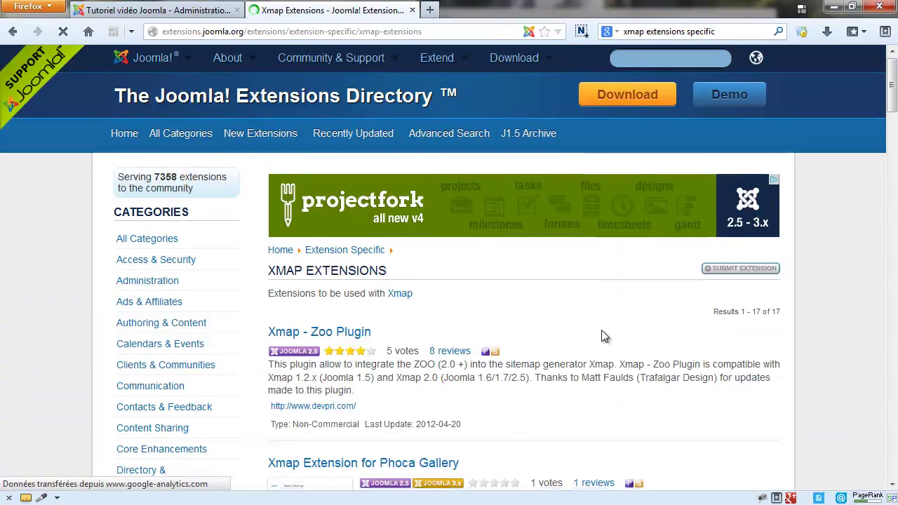
scroll(601, 335, down, 3)
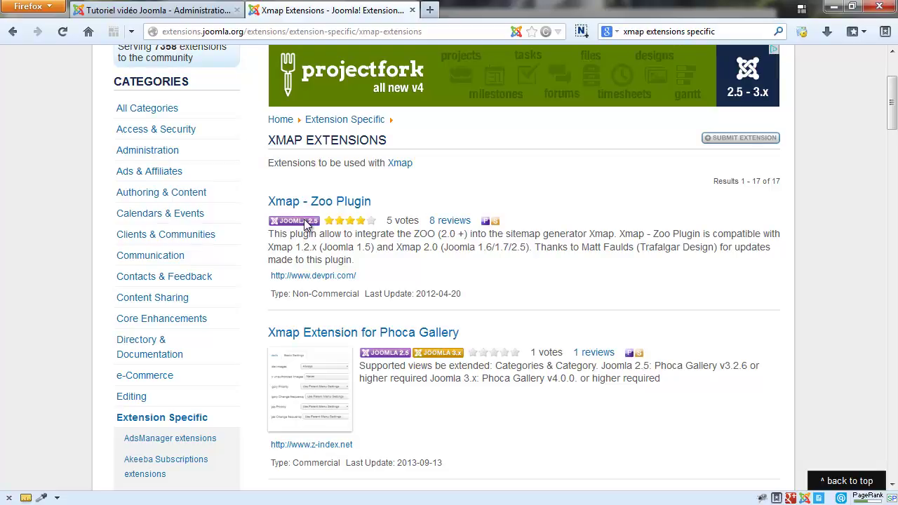
scroll(411, 249, down, 3)
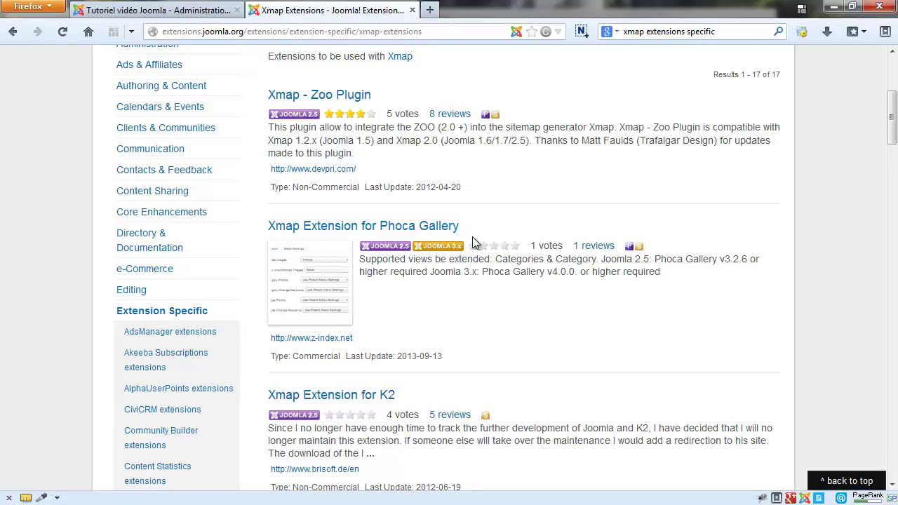
scroll(475, 242, down, 1)
scroll(475, 242, down, 2)
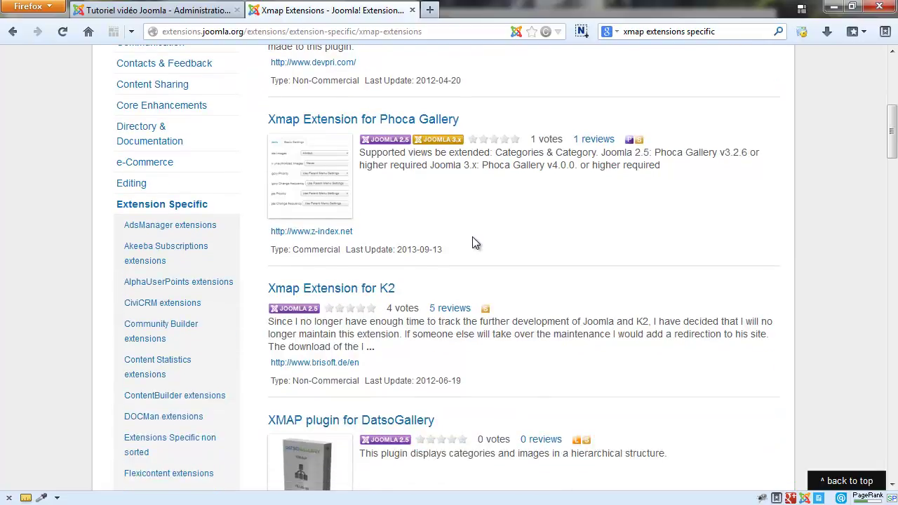
scroll(473, 240, down, 10)
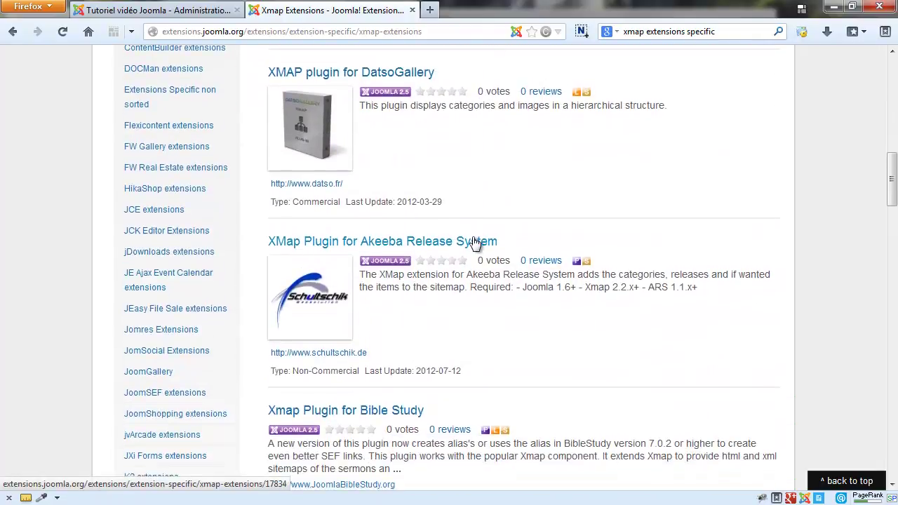
scroll(474, 242, down, 7)
scroll(472, 237, down, 8)
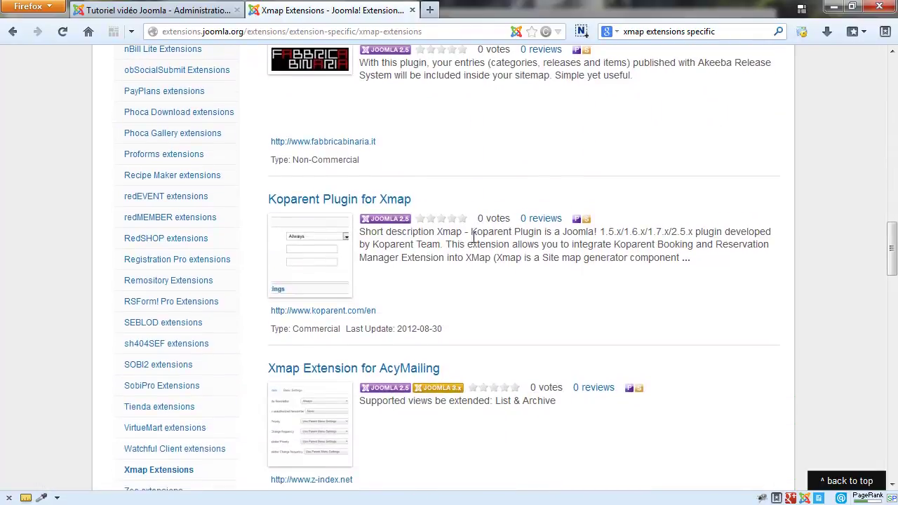
scroll(472, 236, down, 7)
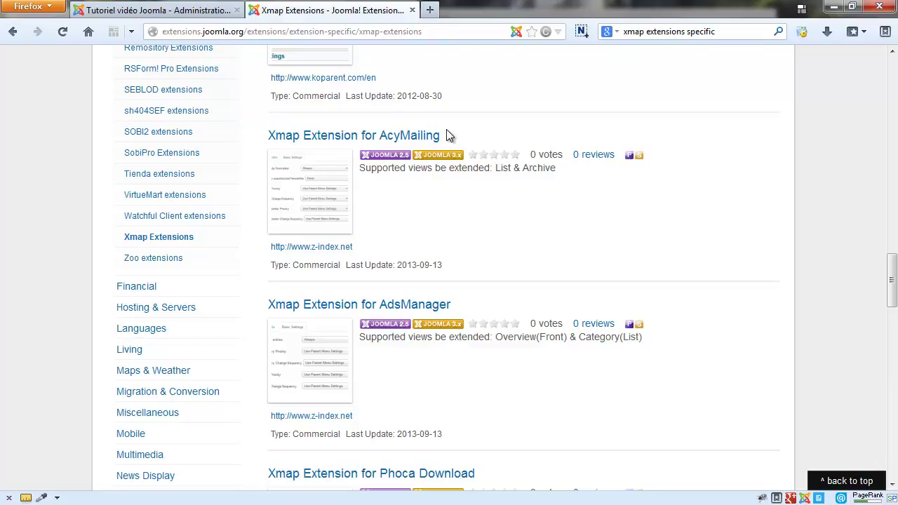
scroll(446, 134, down, 4)
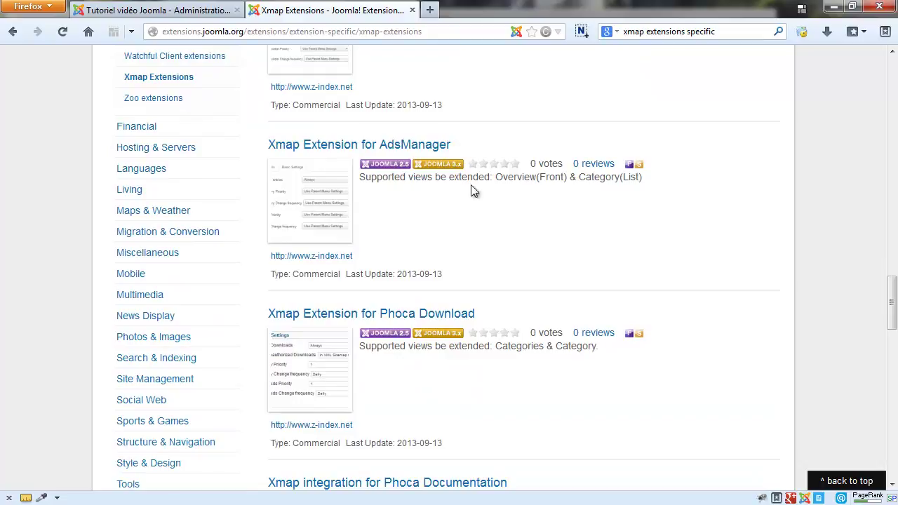
scroll(484, 200, down, 1)
scroll(493, 225, down, 3)
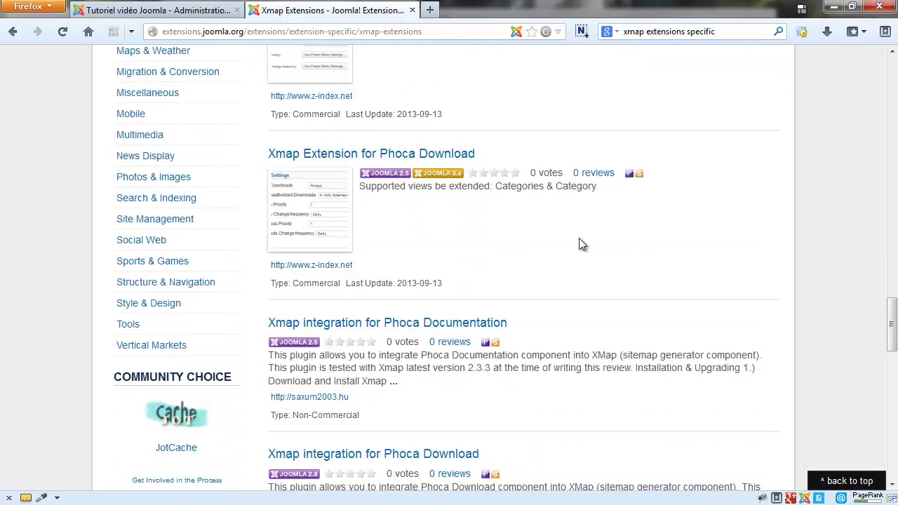
scroll(579, 238, up, 1)
scroll(578, 244, up, 10)
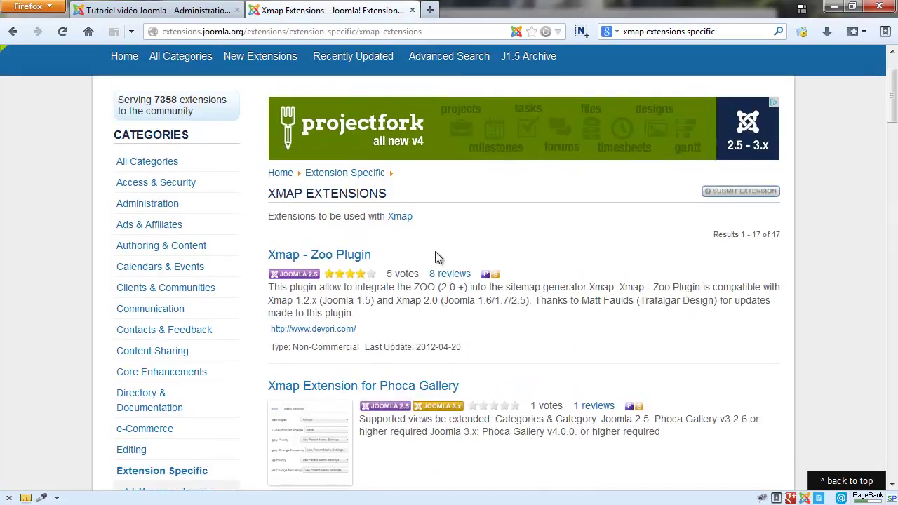
scroll(435, 257, down, 3)
scroll(435, 257, down, 1)
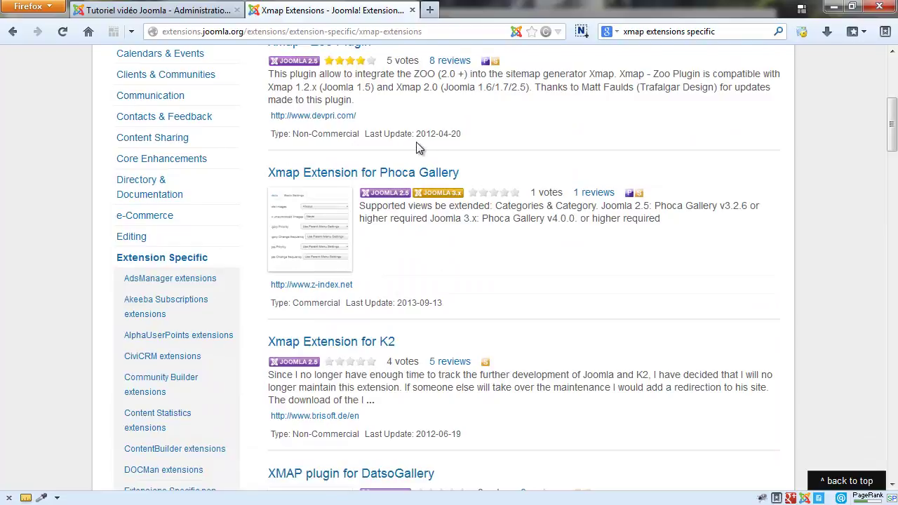
Switch back to the Joomla administration site and show the available extension management pages
click(186, 9)
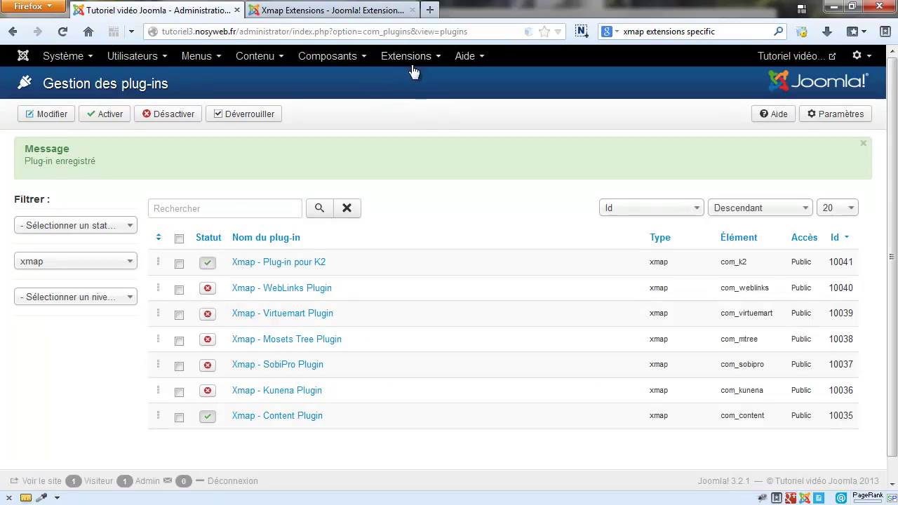
mouse_move(413, 59)
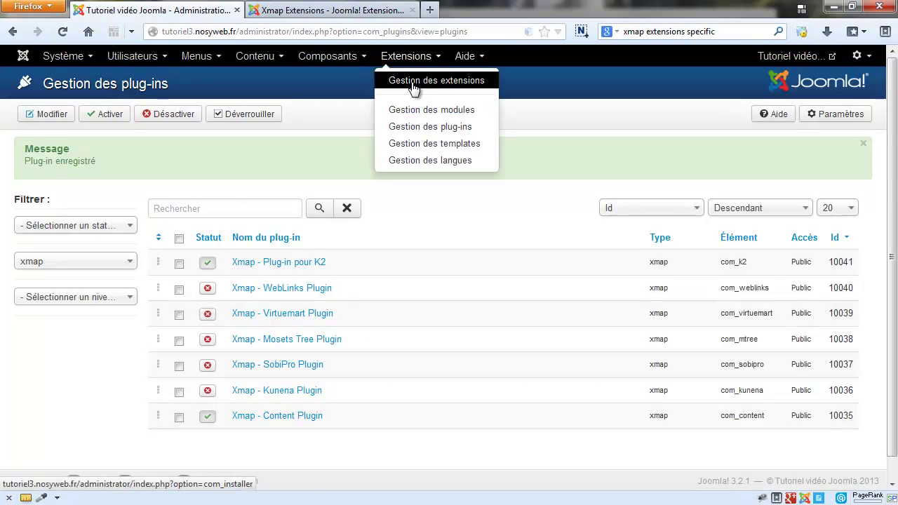